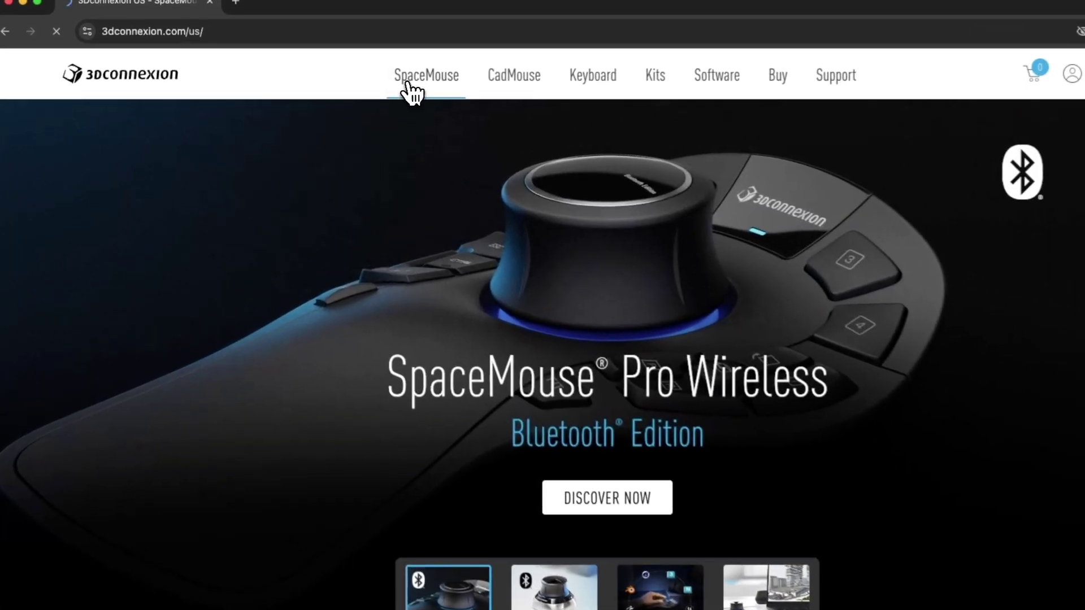
Open the SpaceMouse product line page and browse the first models.
click(360, 101)
scroll(432, 395, down, 5)
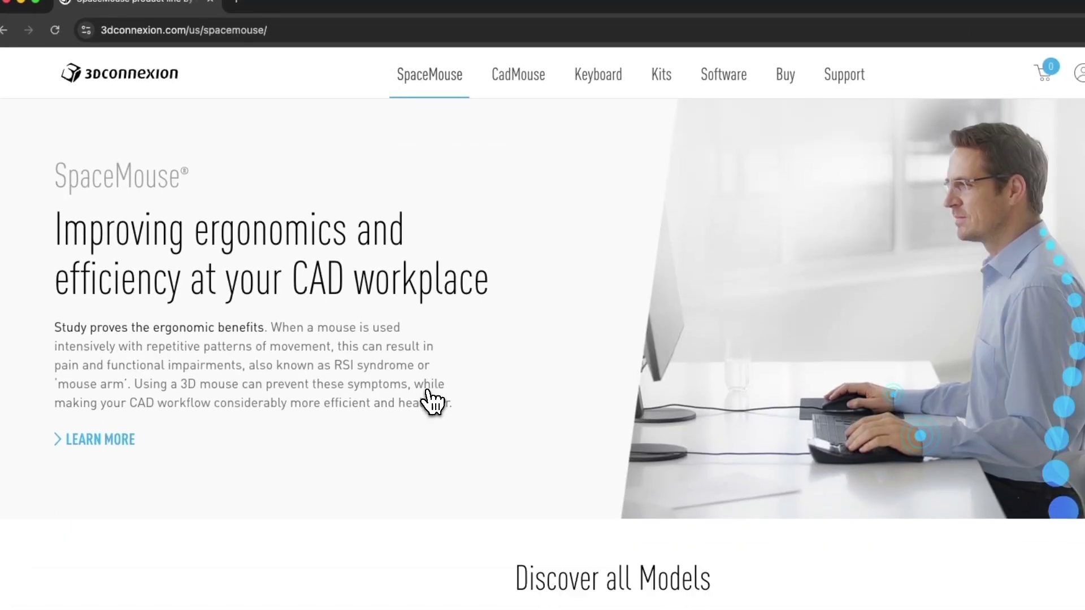
scroll(433, 395, down, 5)
scroll(433, 395, down, 5)
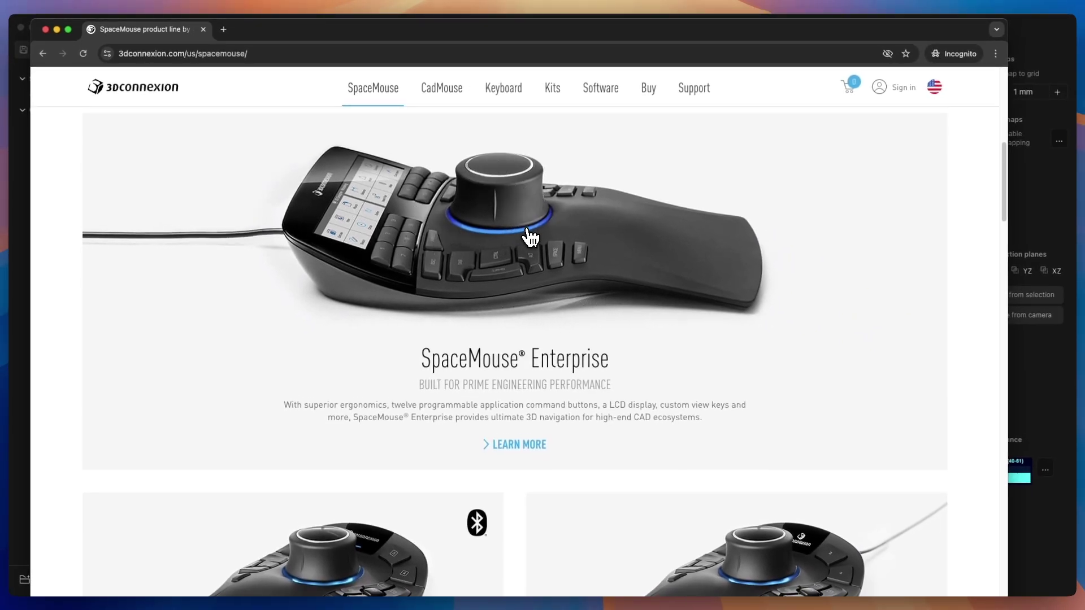
scroll(529, 236, down, 3)
scroll(477, 255, down, 4)
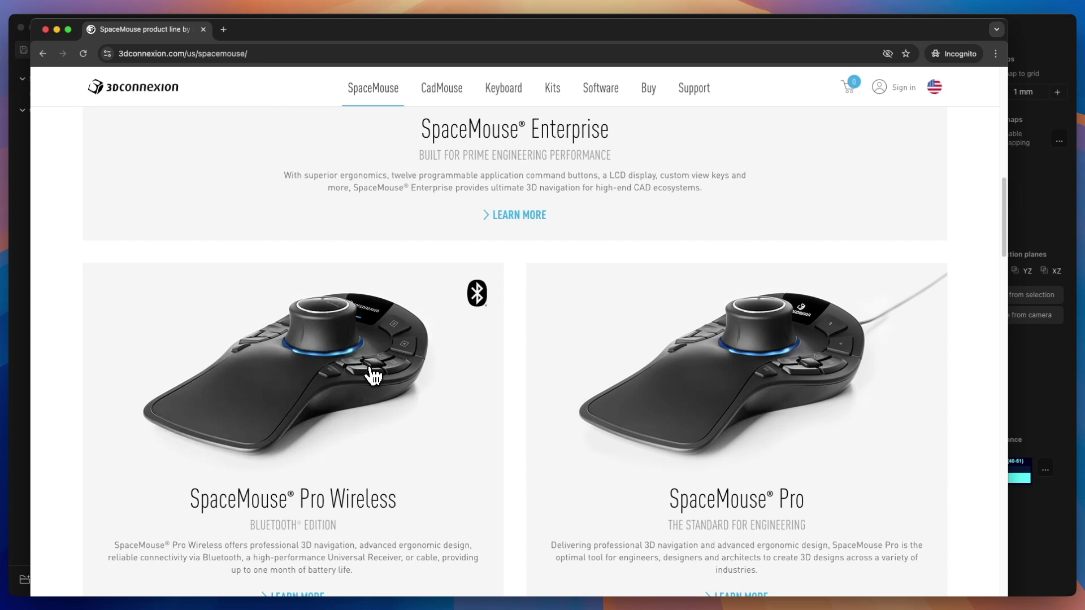
Scroll through the remaining SpaceMouse models, then bring up the SpaceMouse Pro Wireless page.
scroll(373, 375, down, 1)
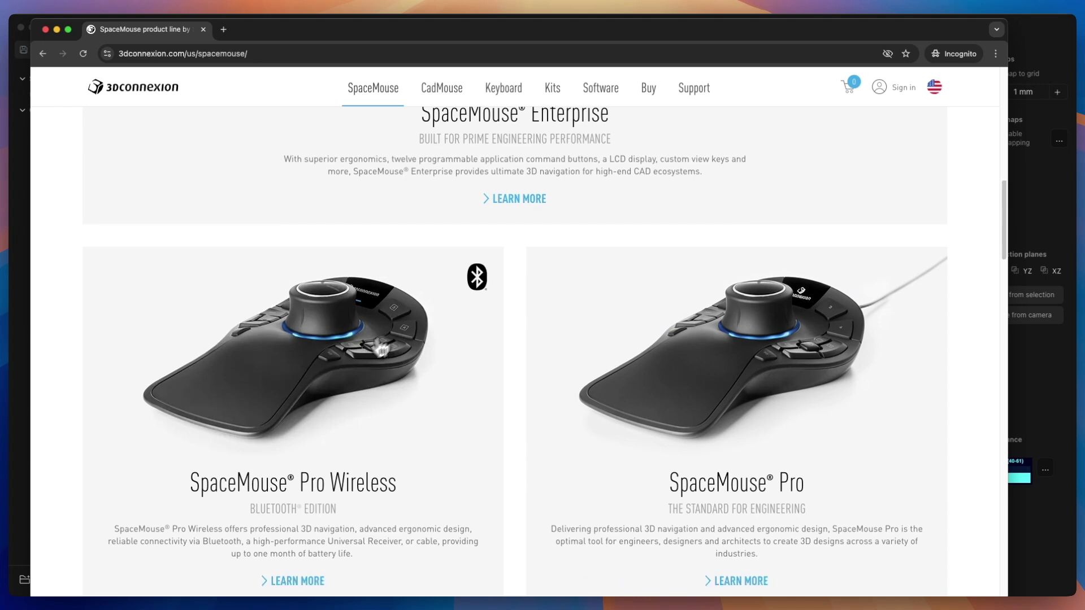
scroll(285, 461, down, 1)
scroll(286, 503, down, 1)
scroll(288, 508, down, 1)
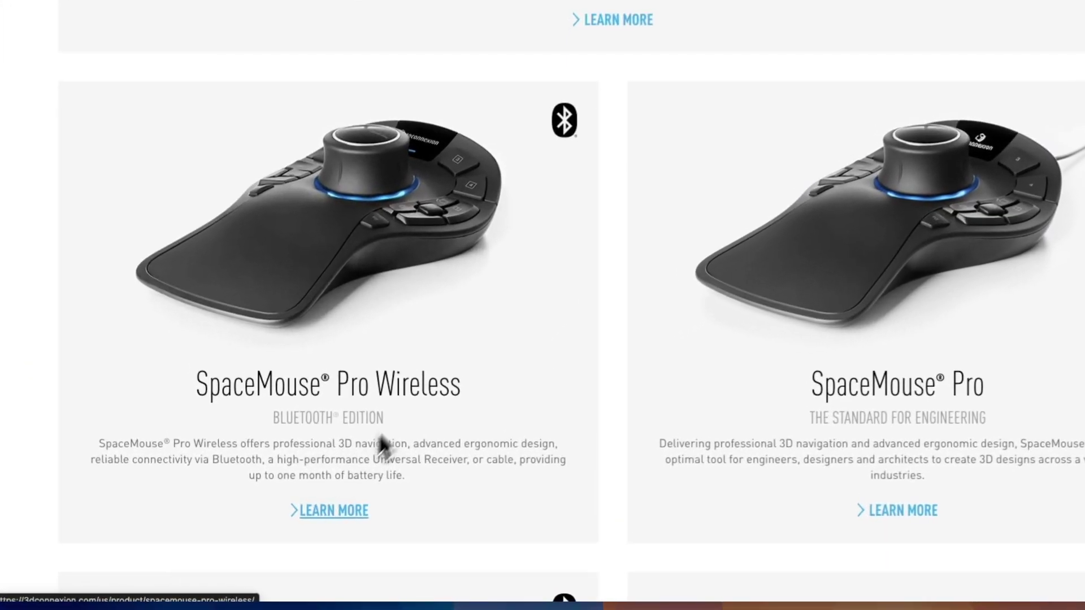
scroll(339, 474, down, 3)
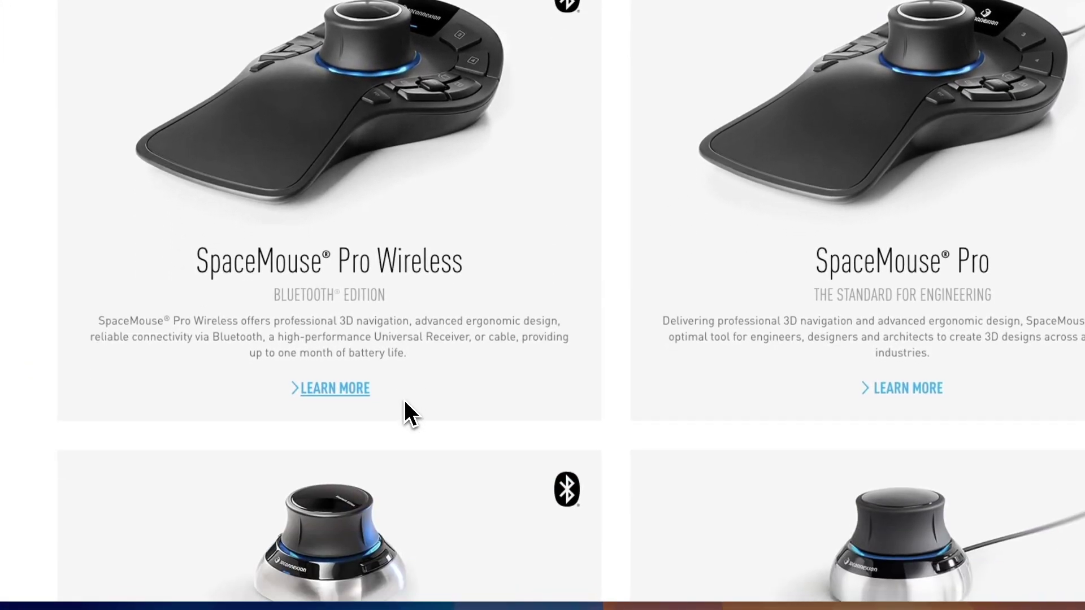
scroll(405, 398, down, 3)
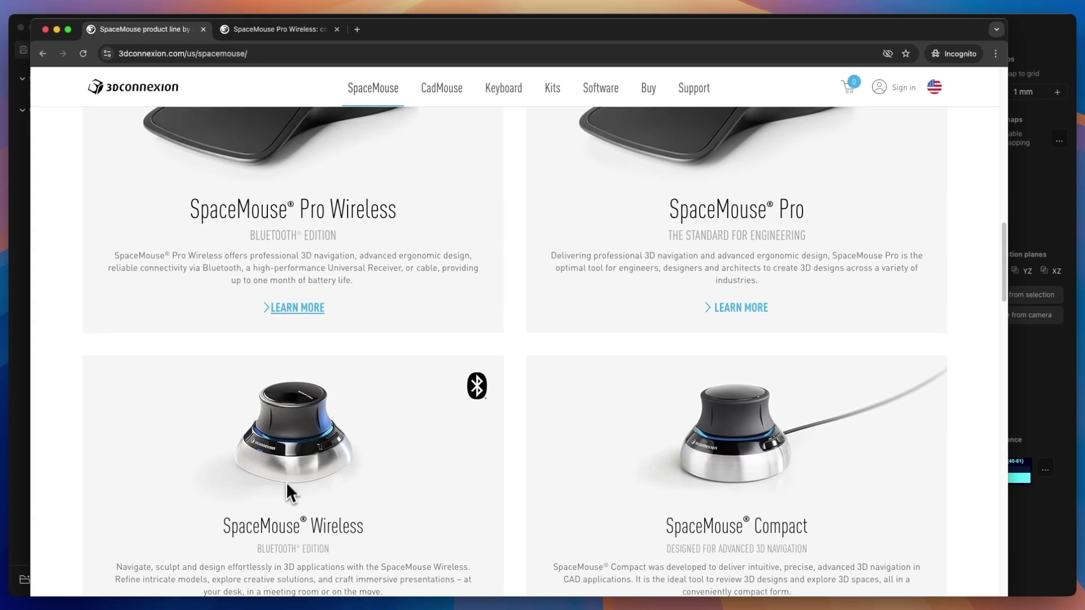
scroll(285, 491, down, 1)
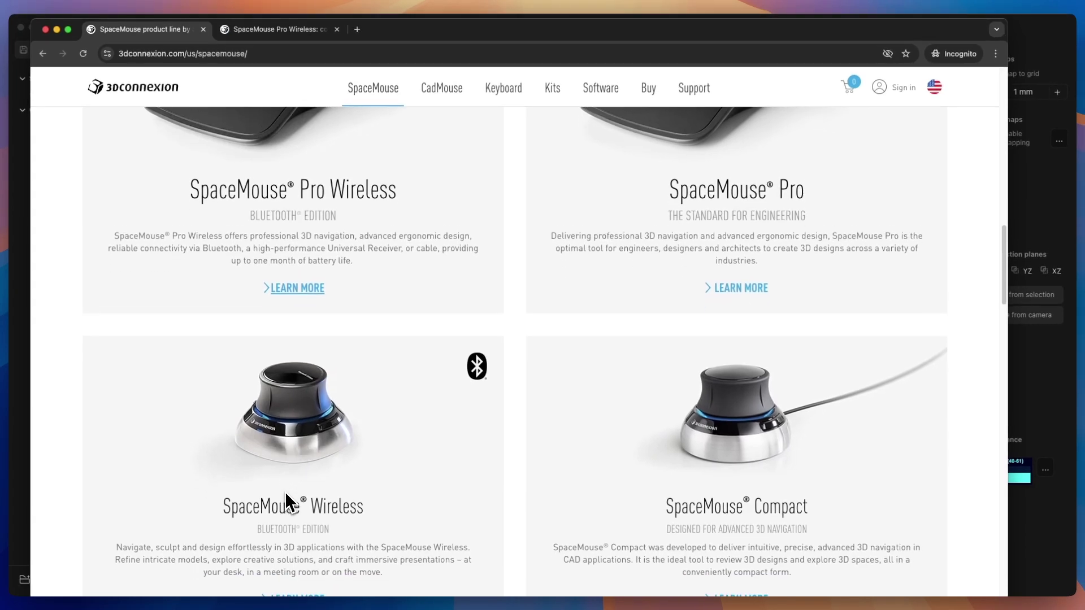
scroll(298, 496, down, 2)
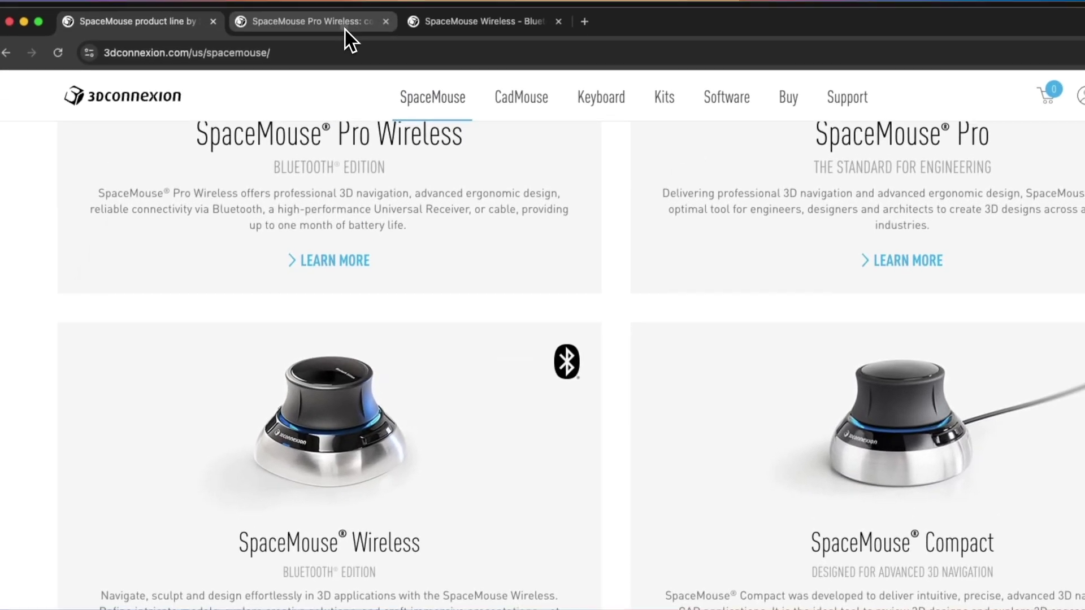
click(342, 26)
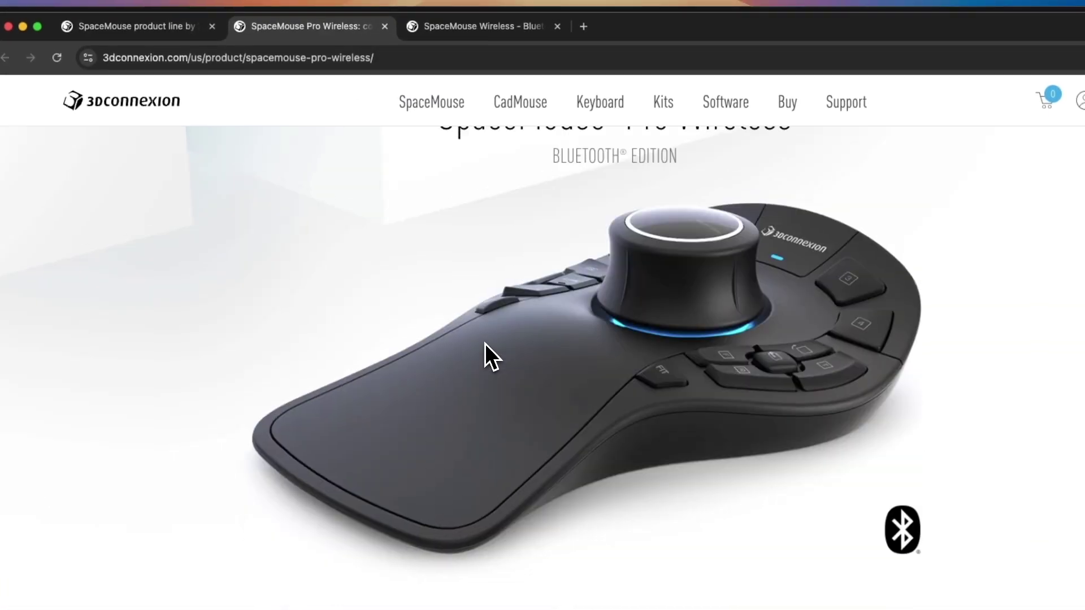
Add one SpaceMouse Pro Wireless to the cart and review the cart.
scroll(485, 350, down, 2)
scroll(485, 356, down, 2)
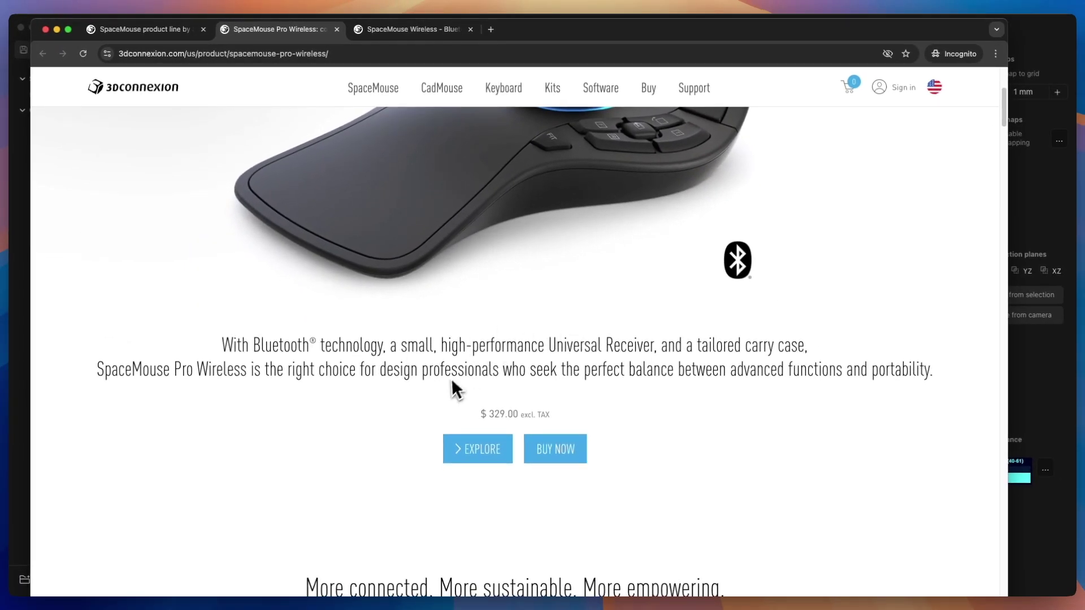
click(572, 456)
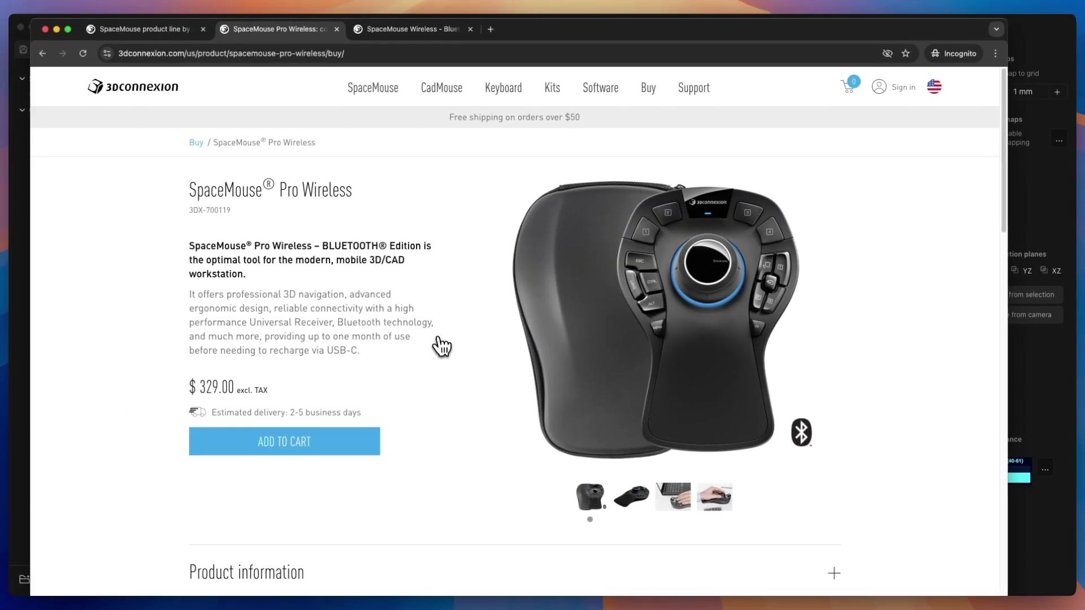
click(295, 455)
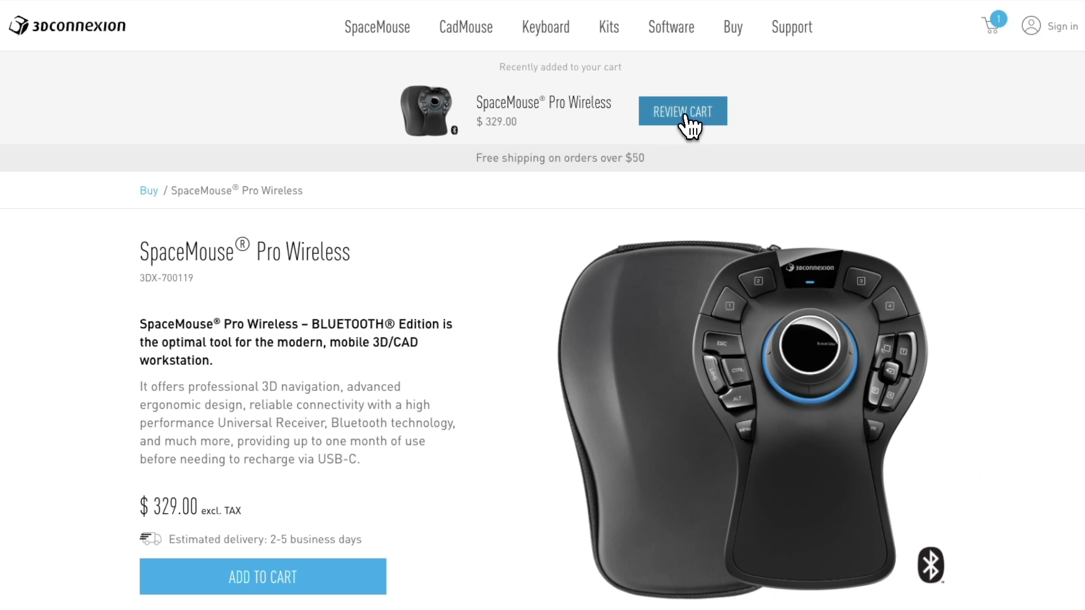
click(684, 113)
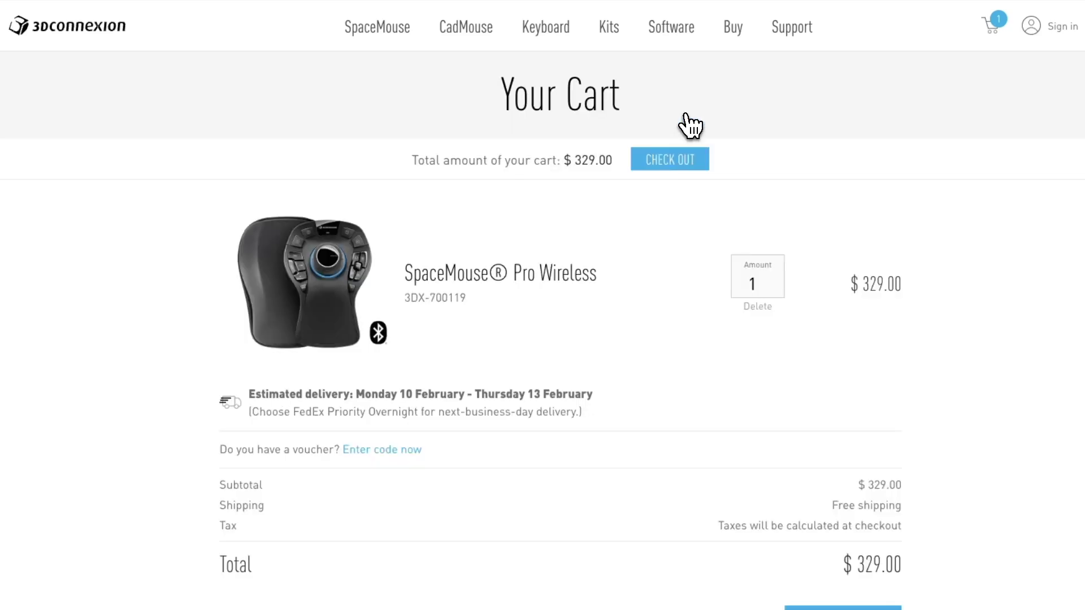
Enter the voucher code in the Voucher Code field and apply it to the cart.
click(376, 455)
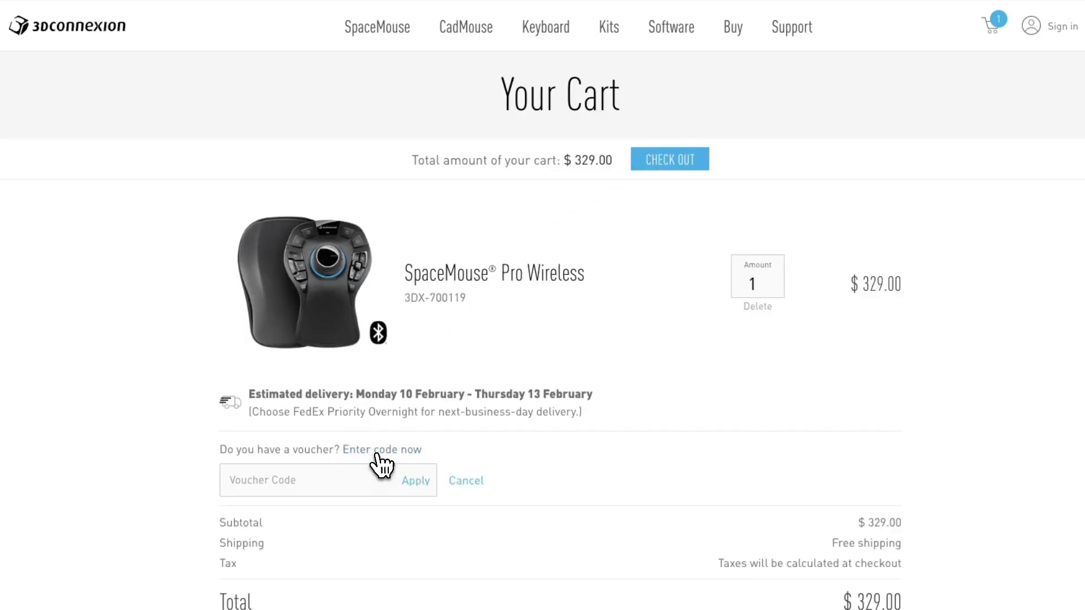
click(346, 482)
text(cadcam)
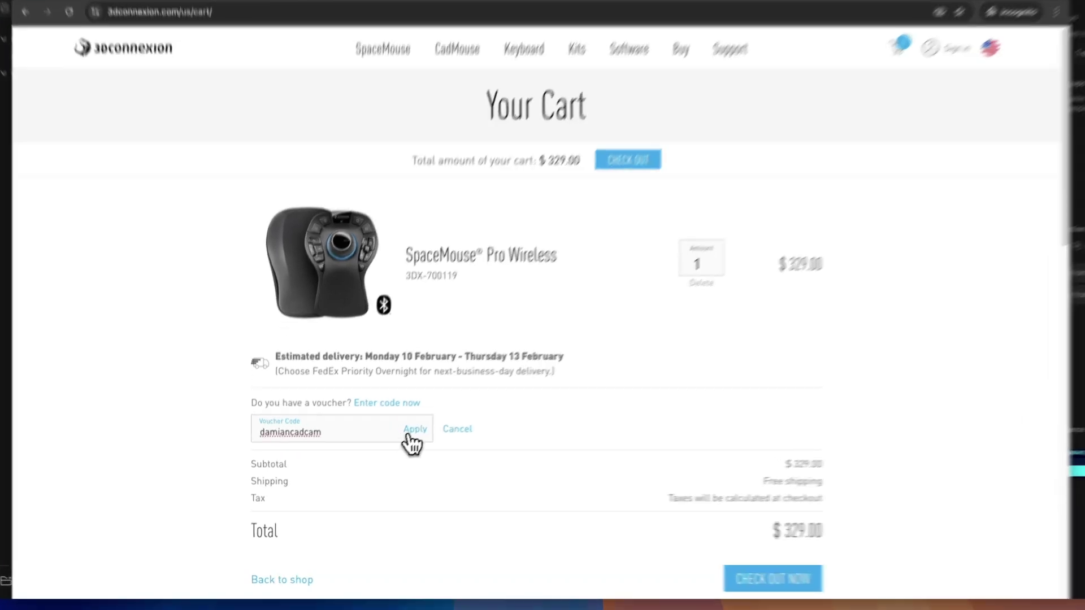
click(405, 440)
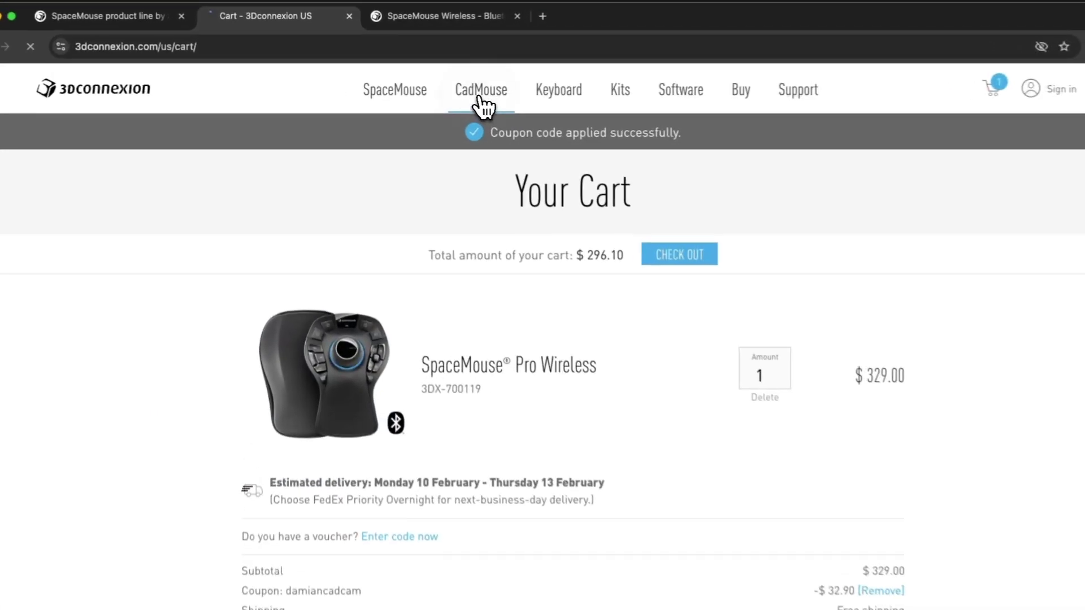
Once the coupon is applied and the total shows $296.10, go to the CadMouse product line page.
click(441, 90)
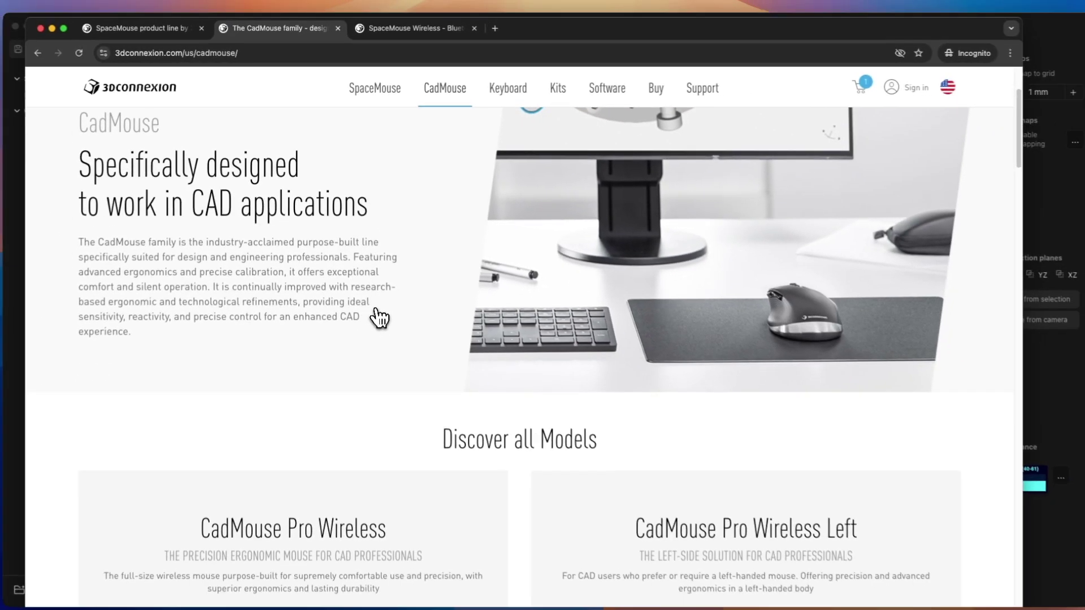
Scroll past the CadMouse model cards to the Compare CadMouse Models section with prices.
scroll(375, 315, down, 3)
scroll(375, 315, down, 2)
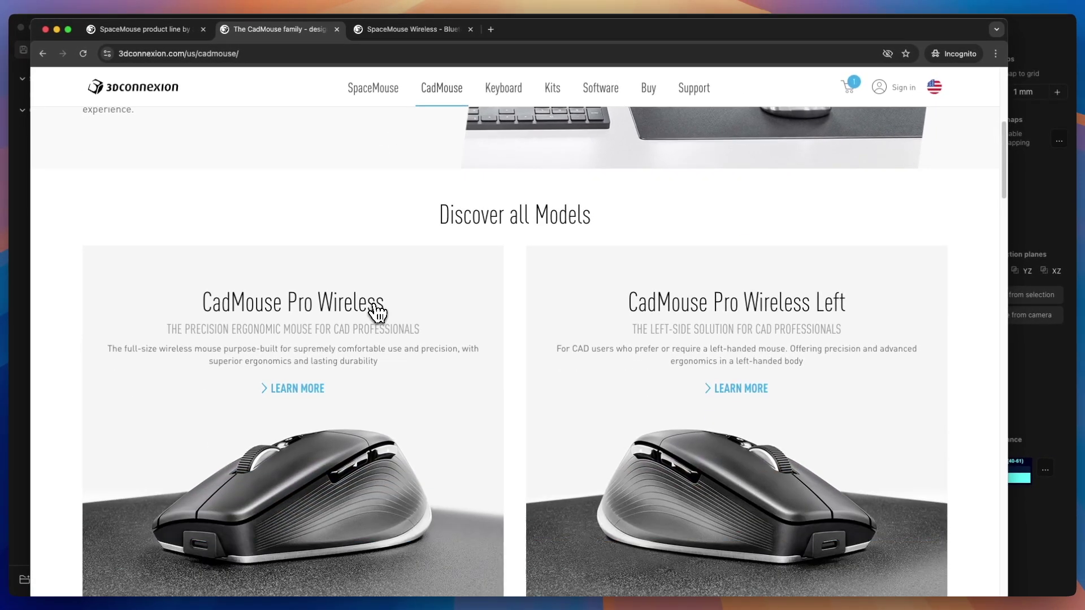
scroll(375, 311, down, 4)
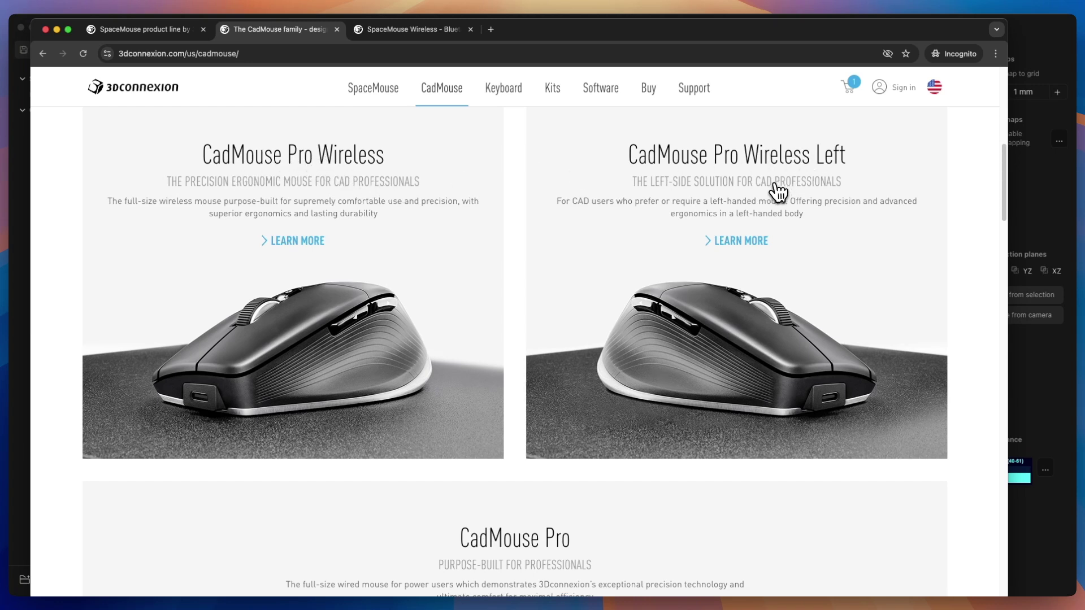
scroll(780, 329, down, 2)
scroll(670, 222, down, 2)
scroll(670, 222, down, 4)
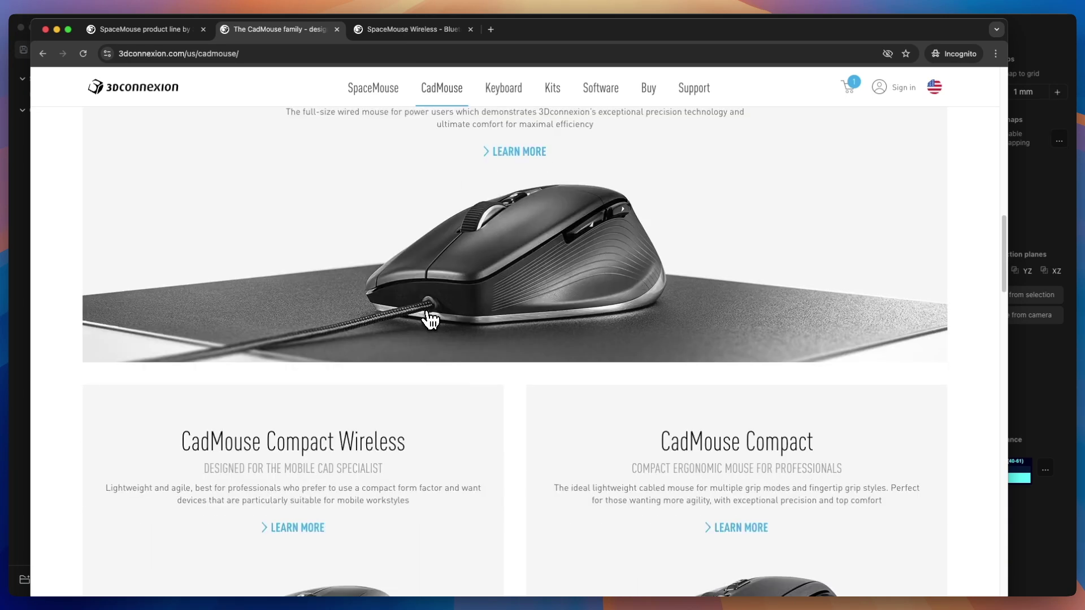
scroll(389, 290, down, 3)
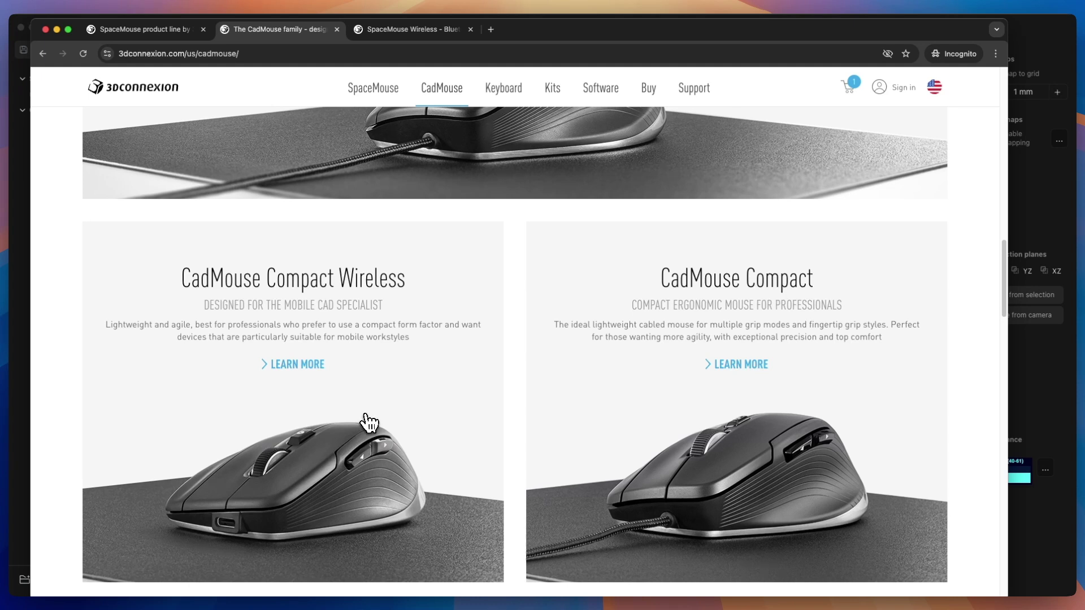
scroll(514, 241, down, 1)
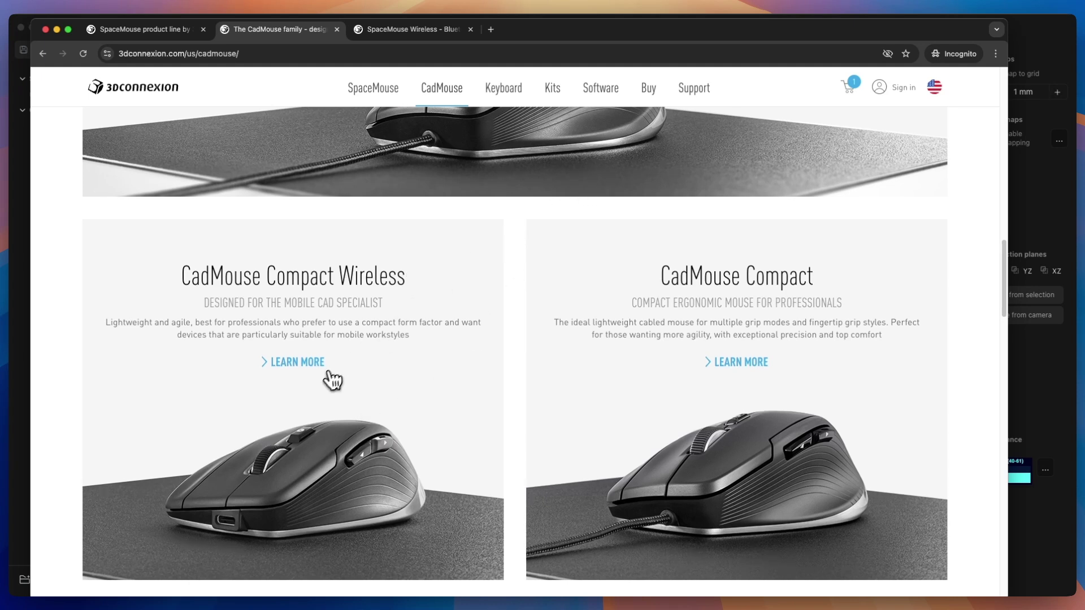
scroll(333, 400, down, 1)
scroll(334, 399, down, 1)
scroll(334, 399, down, 1)
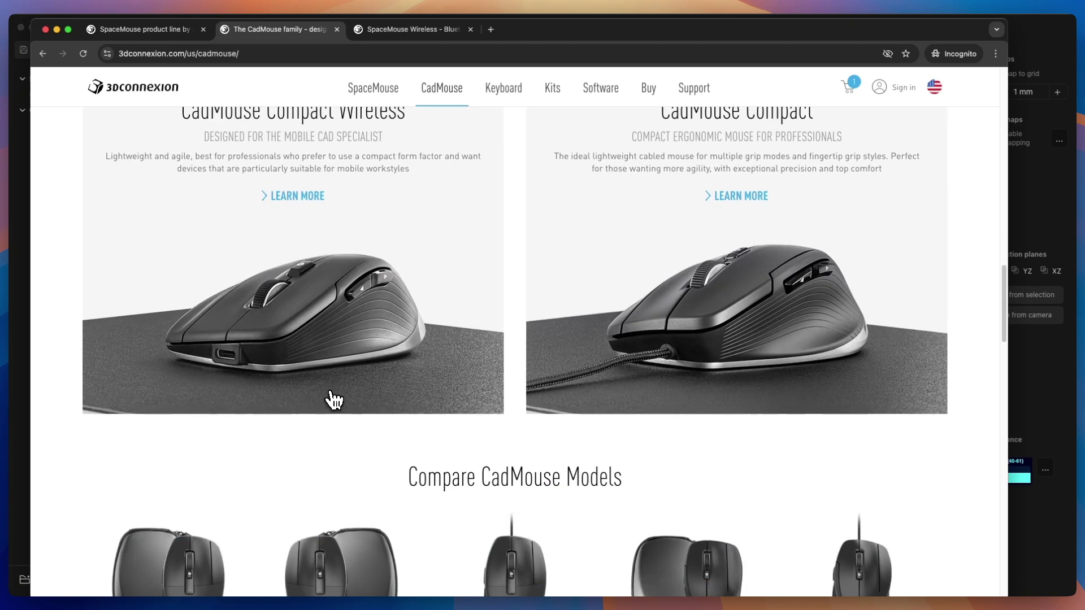
scroll(333, 399, down, 1)
scroll(333, 399, down, 3)
scroll(332, 397, down, 1)
scroll(303, 405, down, 1)
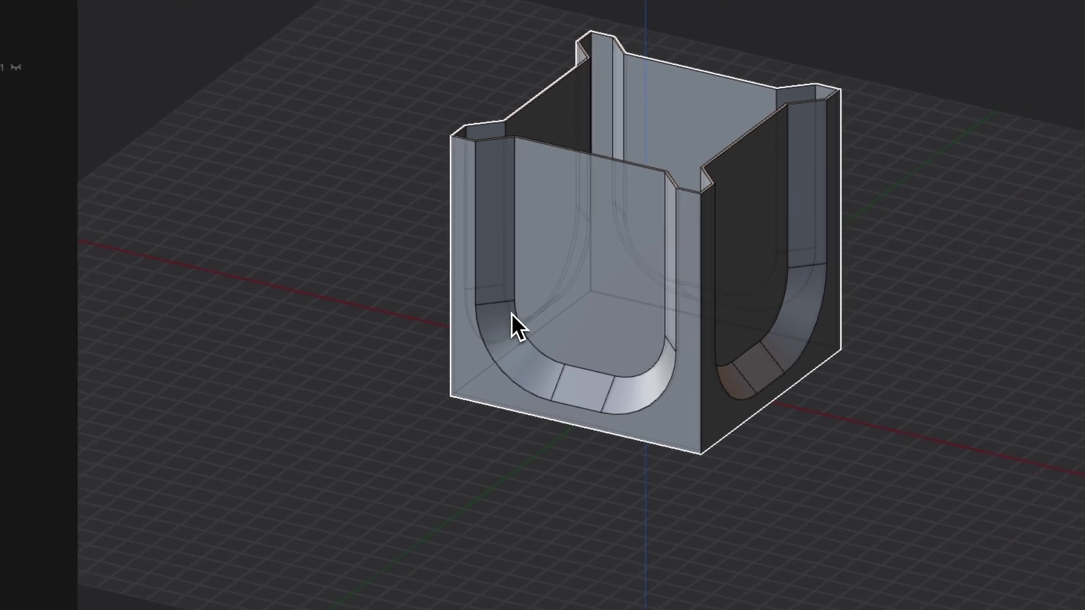
click(510, 313)
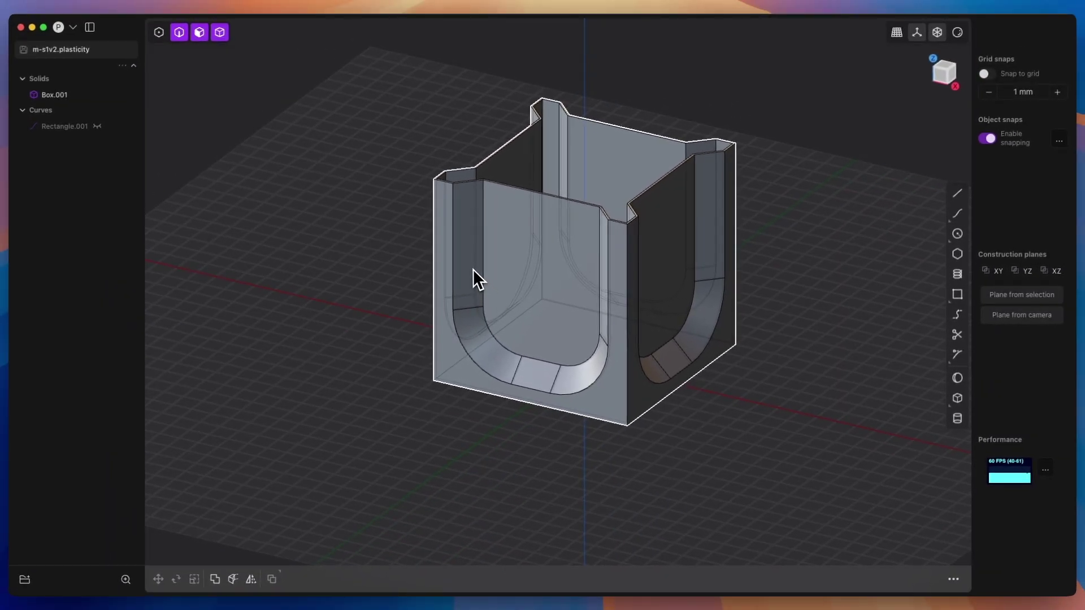
click(413, 251)
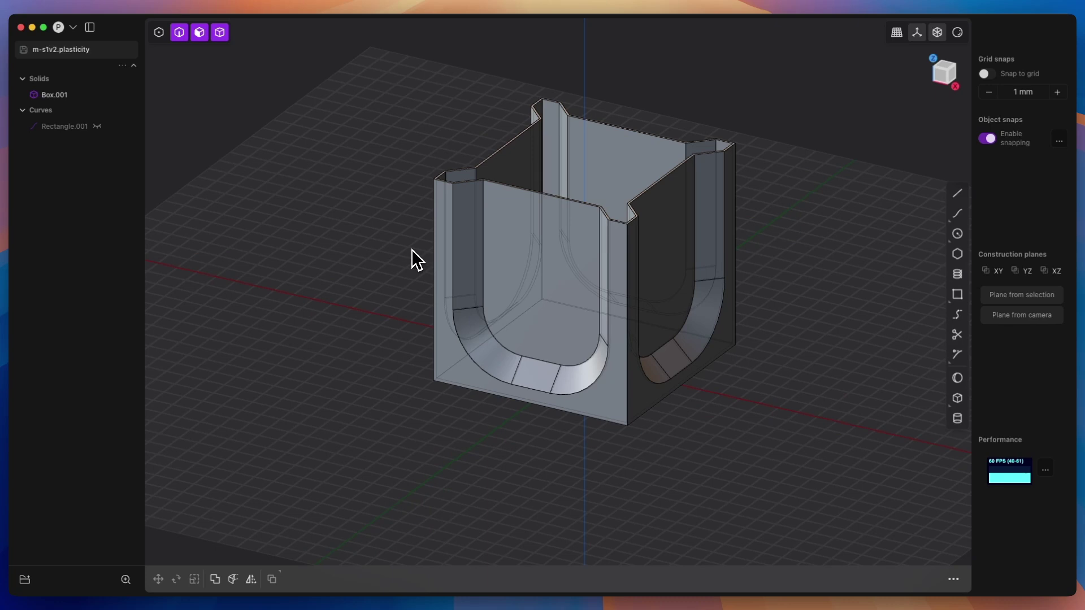
middle_drag(416, 260, 804, 539)
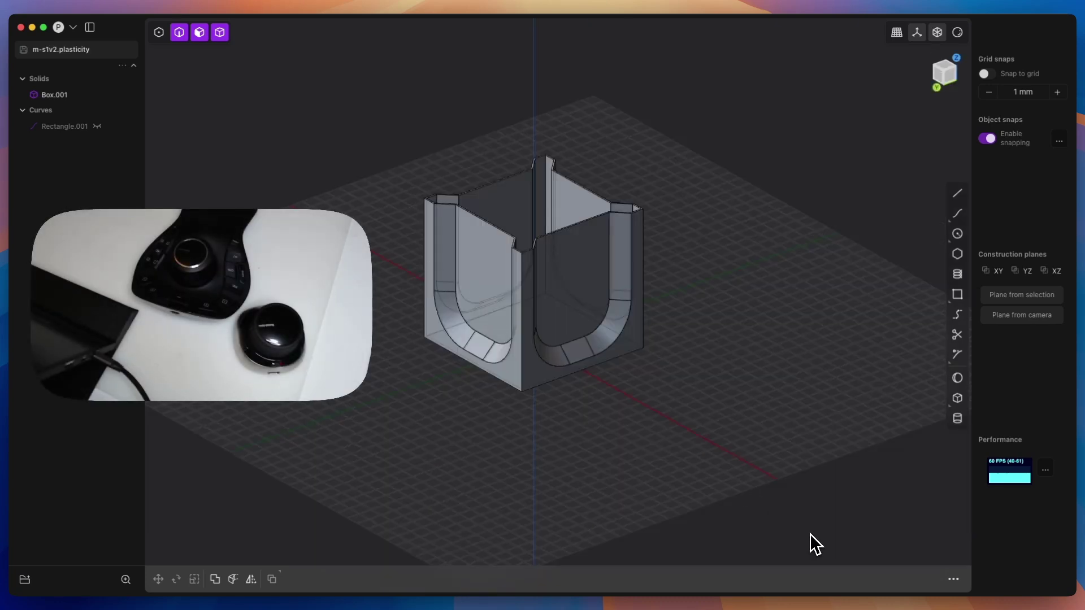